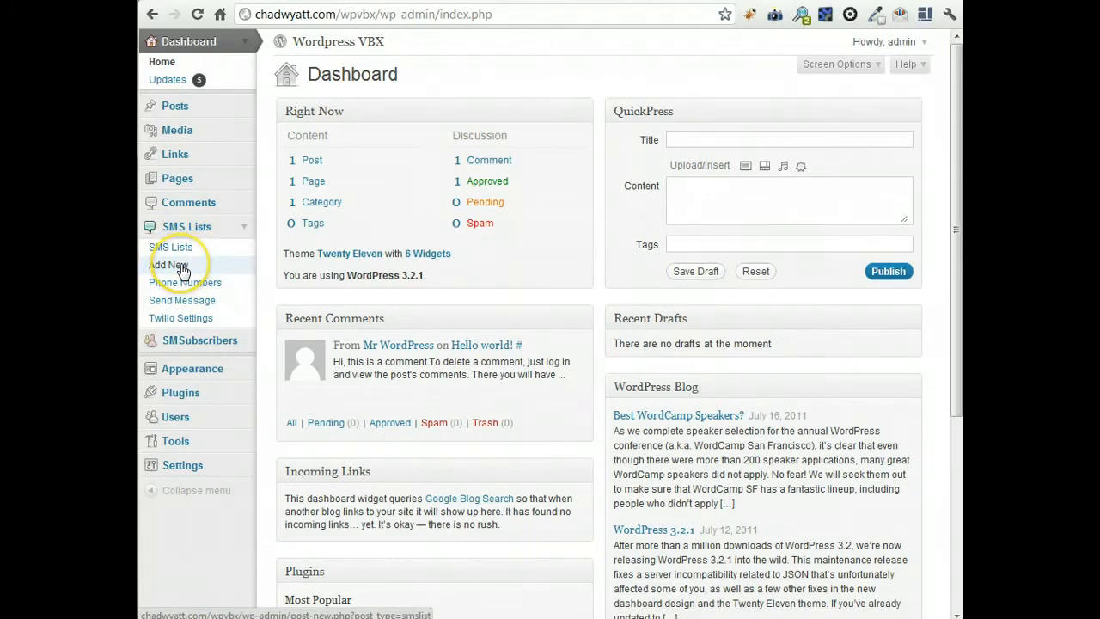
# - Create a new SMS list titled "McCabes Tavern"
pyautogui.click(169, 265)
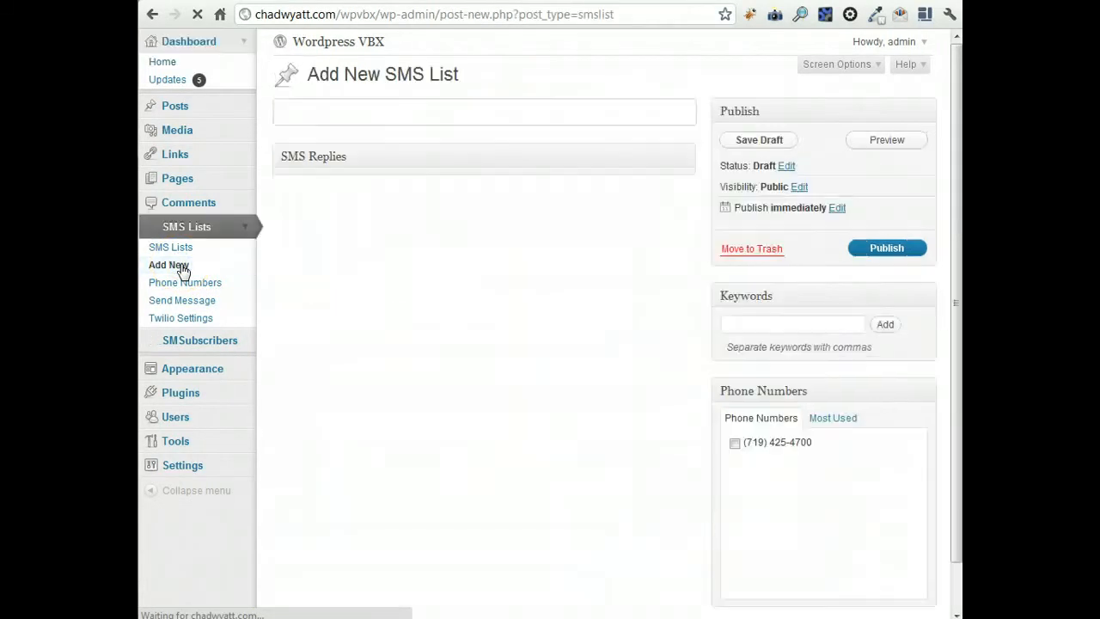
pyautogui.click(309, 112)
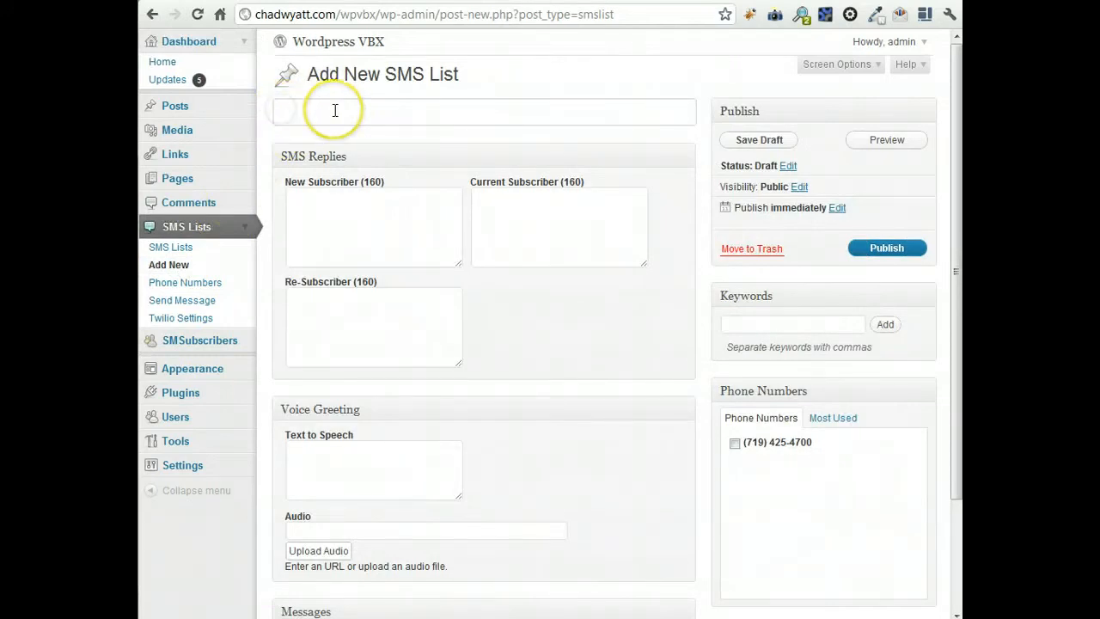
pyautogui.write('McCabe')
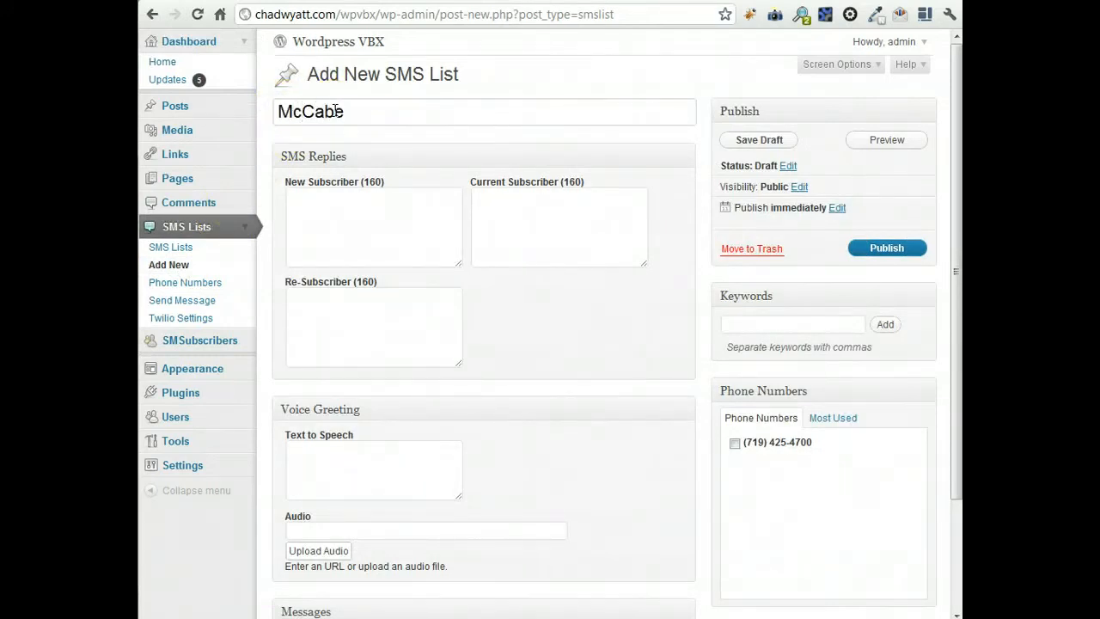
pyautogui.write('s Tavern')
pyautogui.press('Tab')
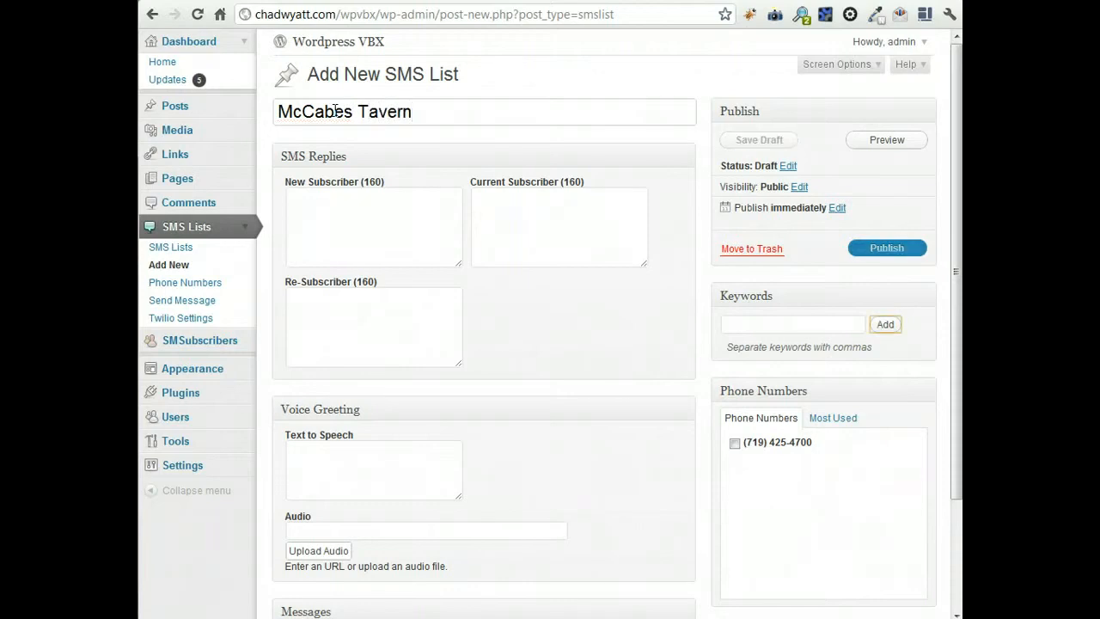
pyautogui.click(381, 218)
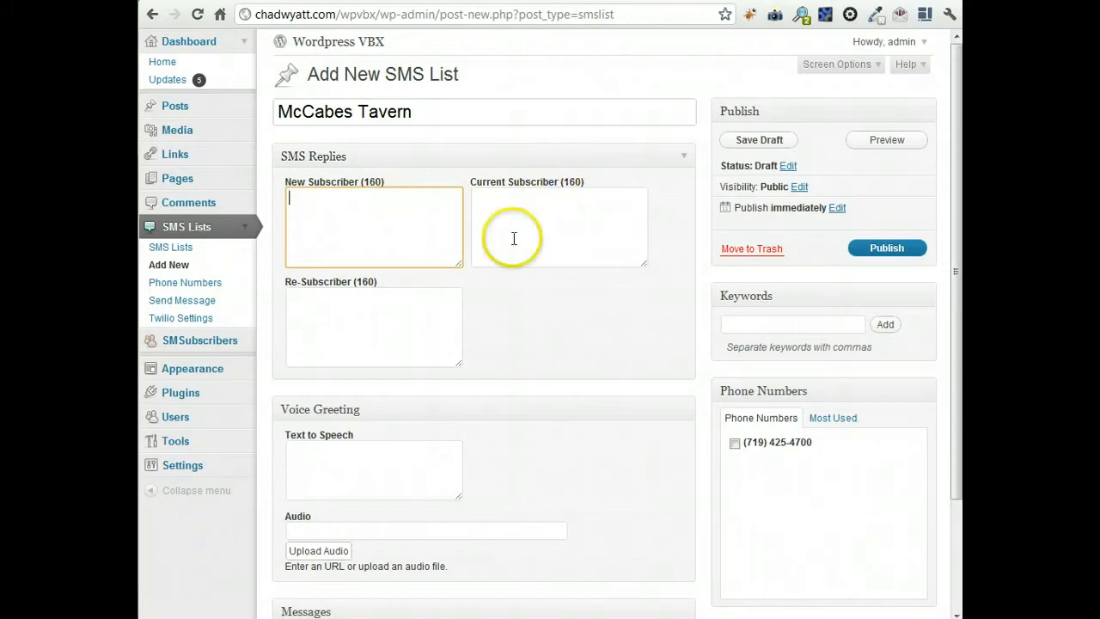
pyautogui.scroll(-3, 405, 418)
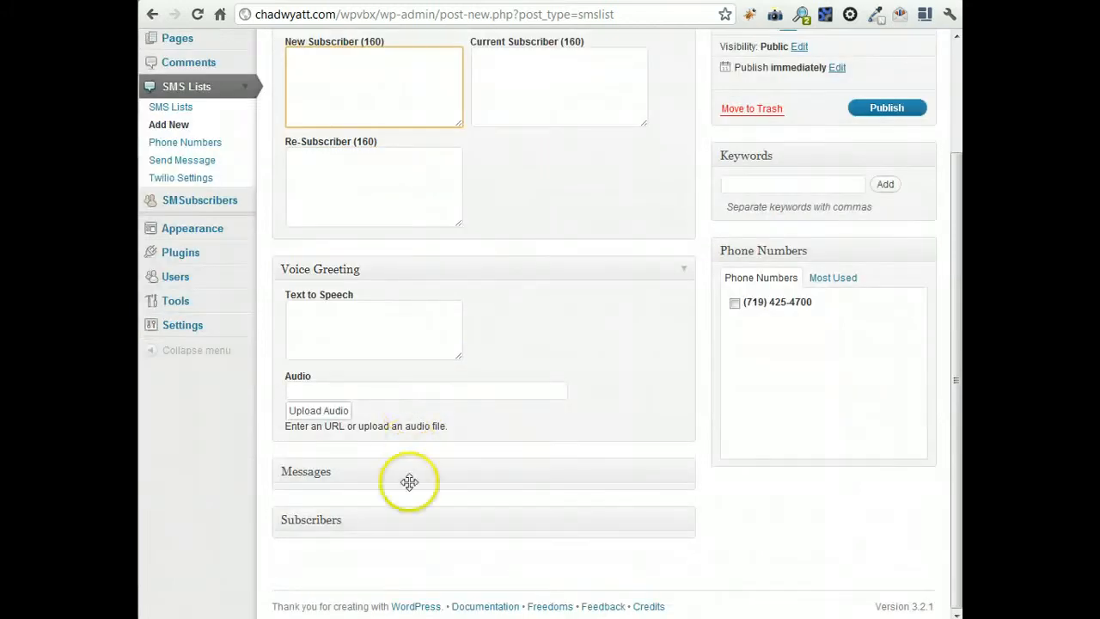
pyautogui.moveTo(372, 510)
pyautogui.mouseDown()
pyautogui.moveTo(376, 464)
pyautogui.moveTo(375, 508)
pyautogui.mouseUp()
pyautogui.moveTo(376, 548); pyautogui.dragTo(375, 500)
pyautogui.scroll(2, 443, 444)
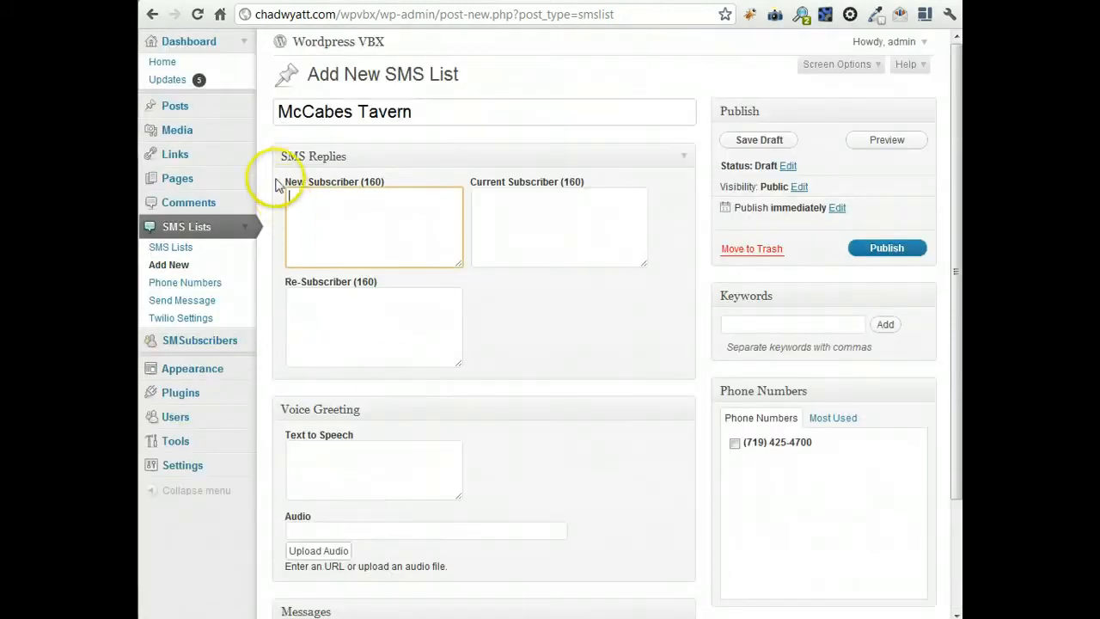
# - Write the New Subscriber reply "Thanks for joining our VIP list! Enjoy a free dessert with the purchase of an entree."
pyautogui.click(329, 201)
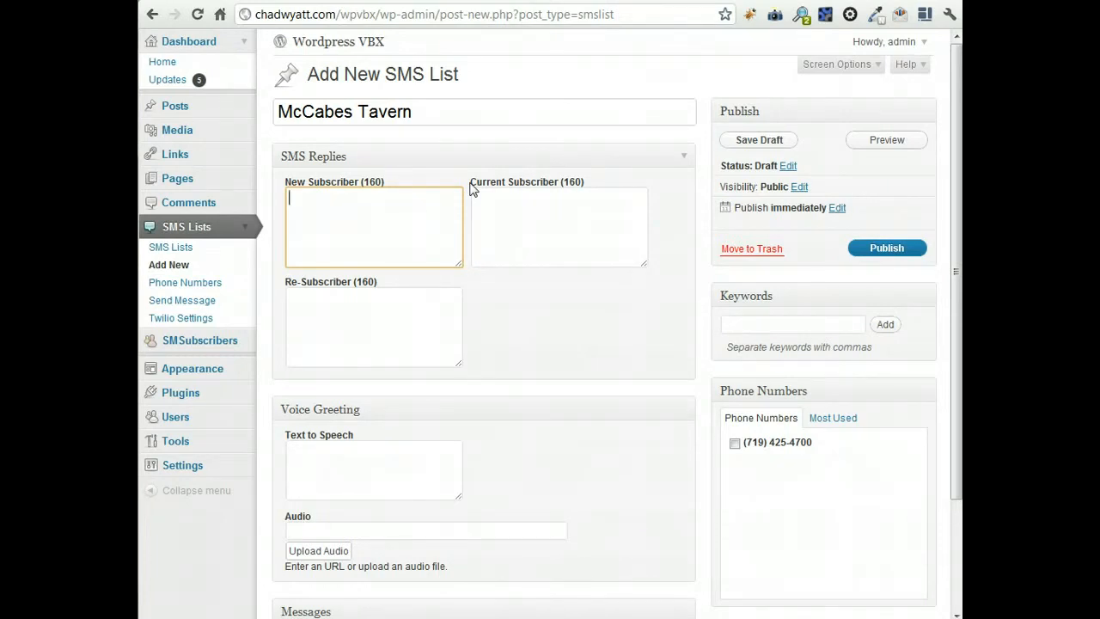
pyautogui.write('Thanks for joining our V')
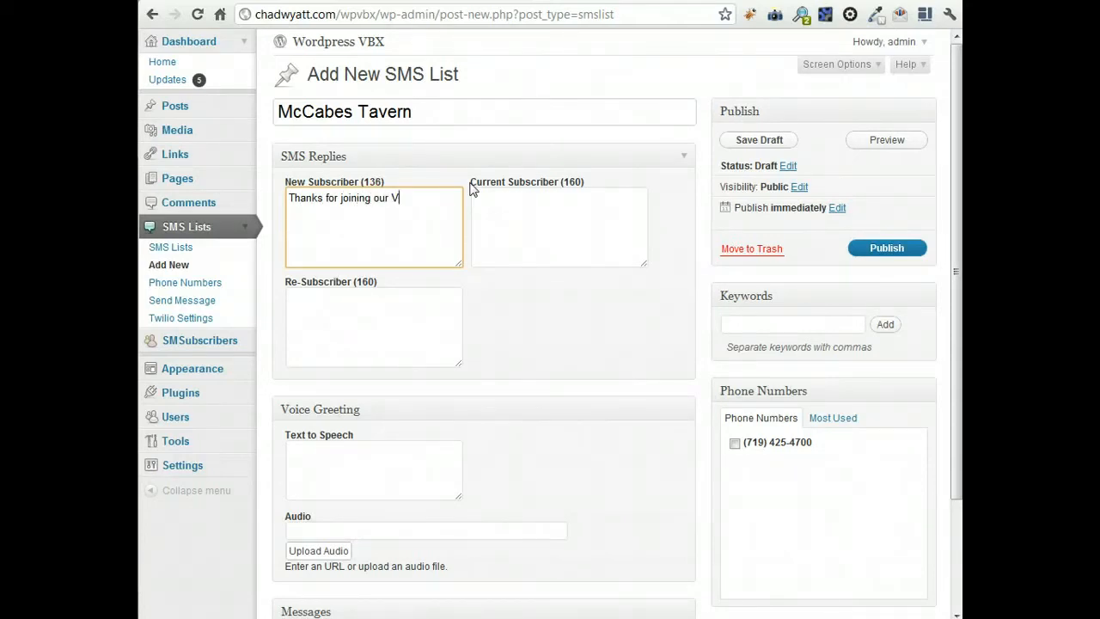
pyautogui.write('IP list!')
pyautogui.write('Enjoy a free')
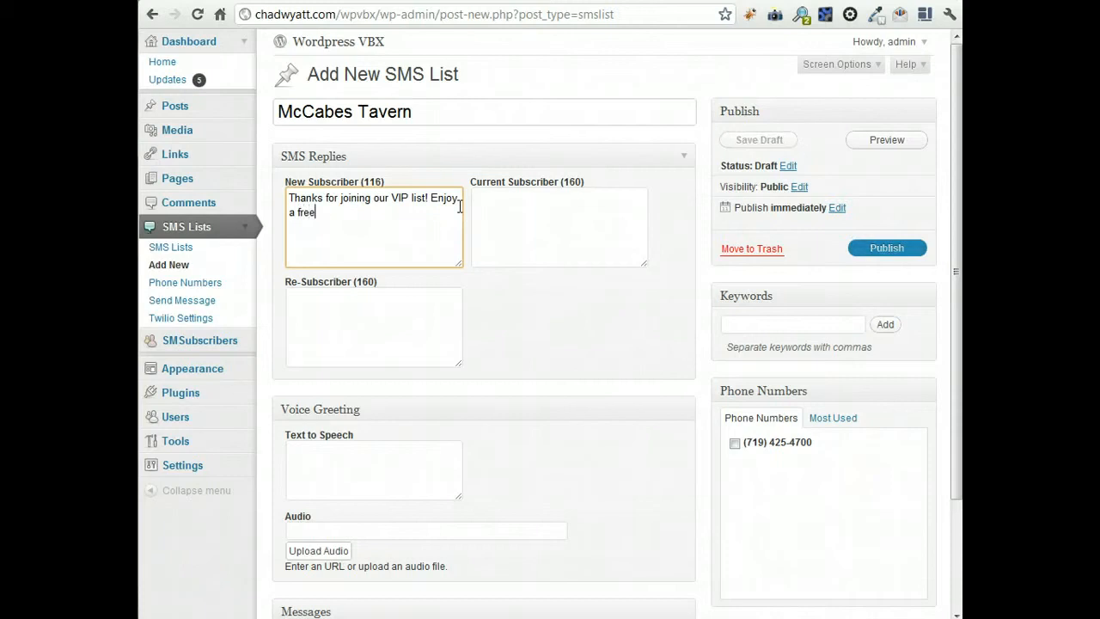
pyautogui.write(' d')
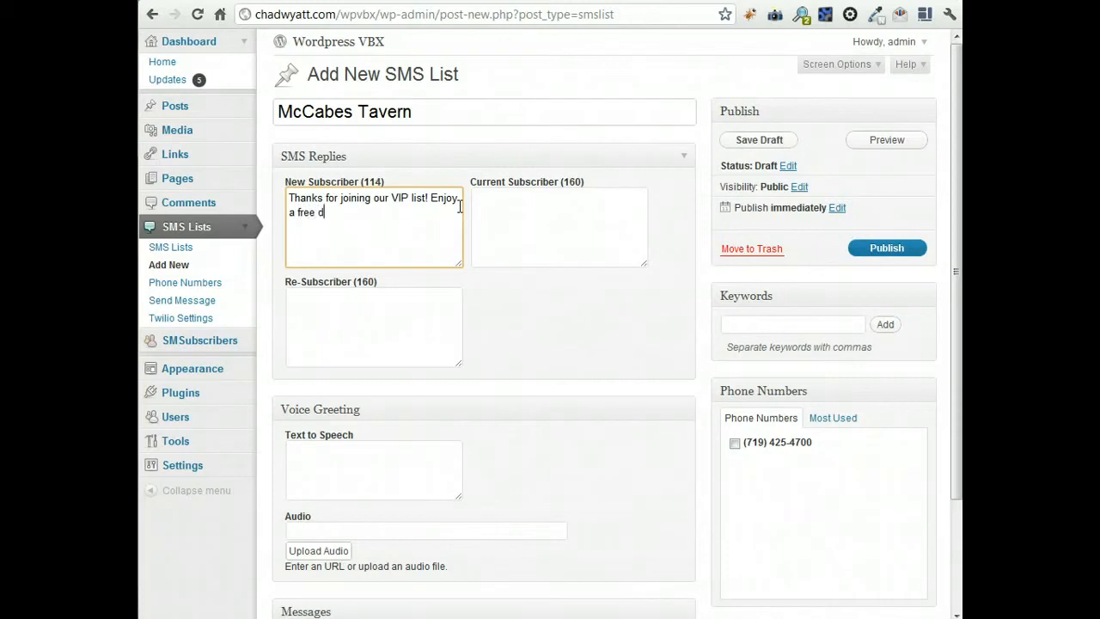
pyautogui.write('essert with the pur')
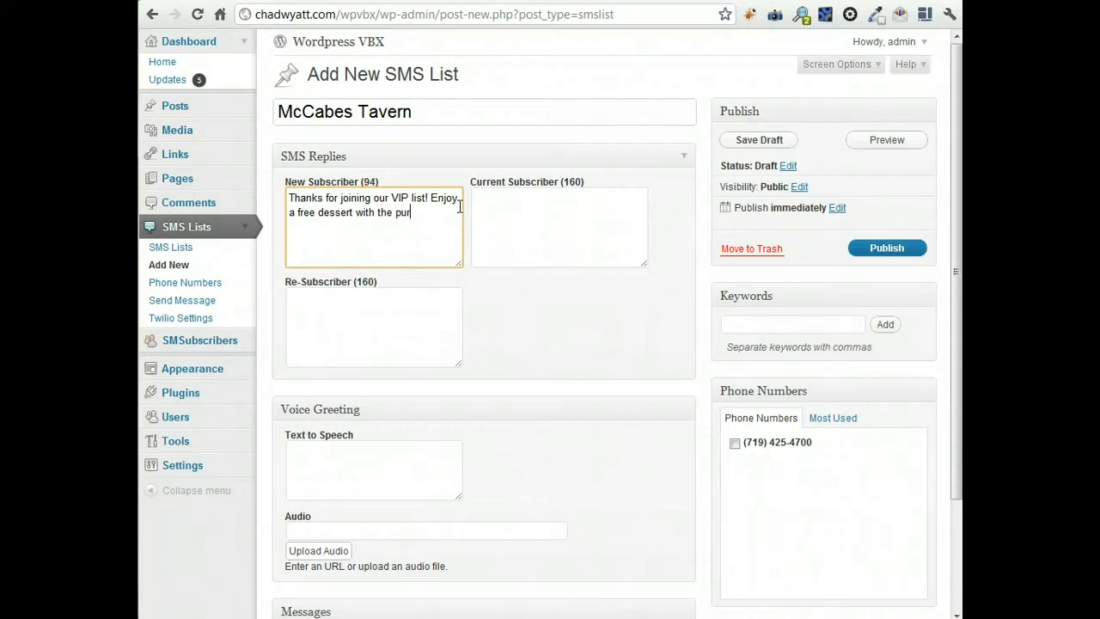
pyautogui.write('chase of an entree.')
# - Append "Expires: [[date:1]]" to the New Subscriber reply and, after a blank line, "Reply STOP FOOD to cancel"
pyautogui.write('E')
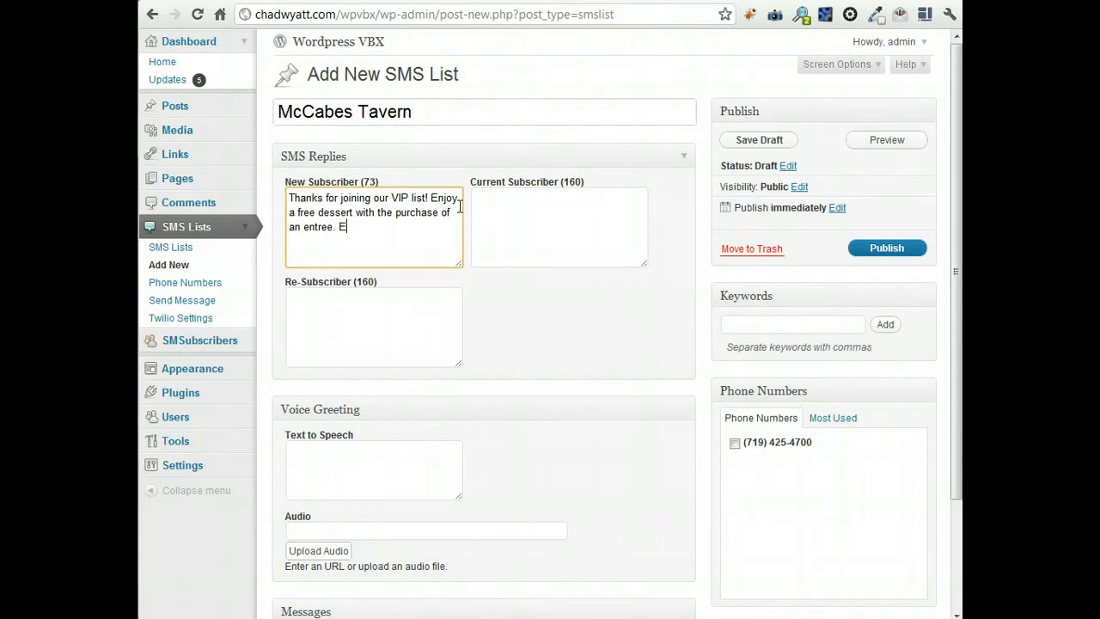
pyautogui.write('xpires: [[date:')
pyautogui.write('1')
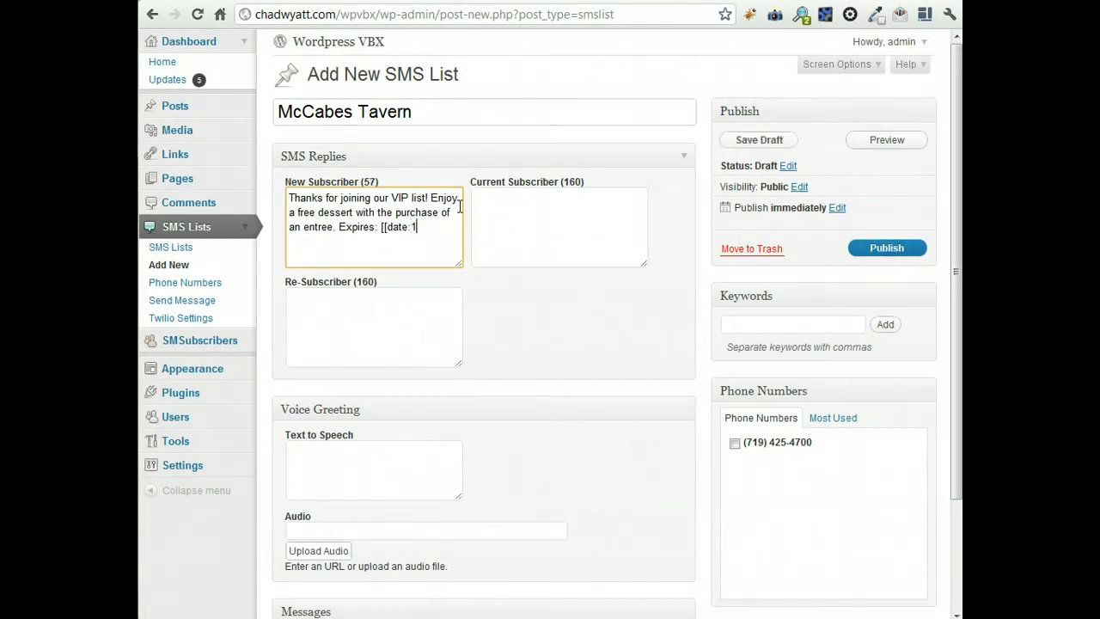
pyautogui.write(']]')
pyautogui.write('Reply ')
pyautogui.write('ST')
pyautogui.write('OP')
pyautogui.write('FOOD')
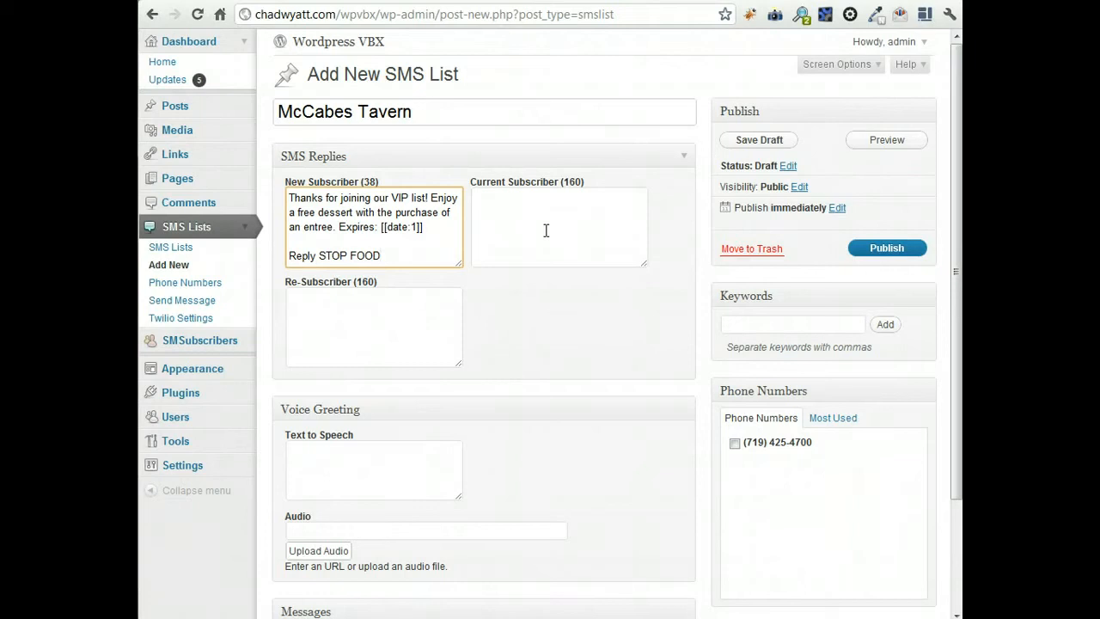
pyautogui.write(' to cancel')
# - Add the keyword "food" to the SMS list
pyautogui.click(748, 325)
pyautogui.write('food')
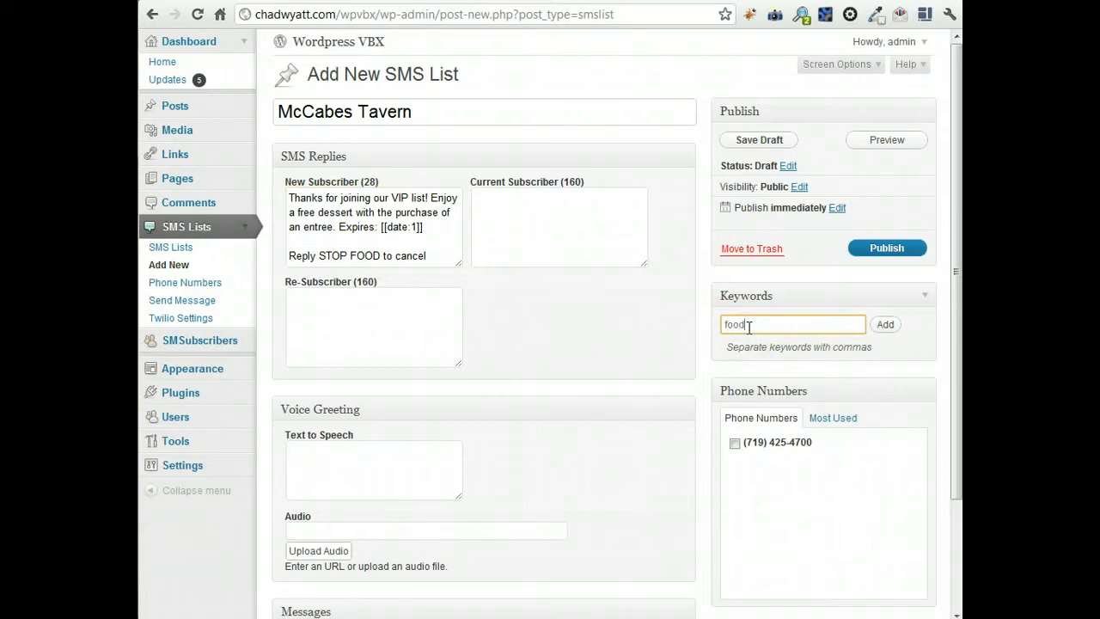
pyautogui.press('Return')
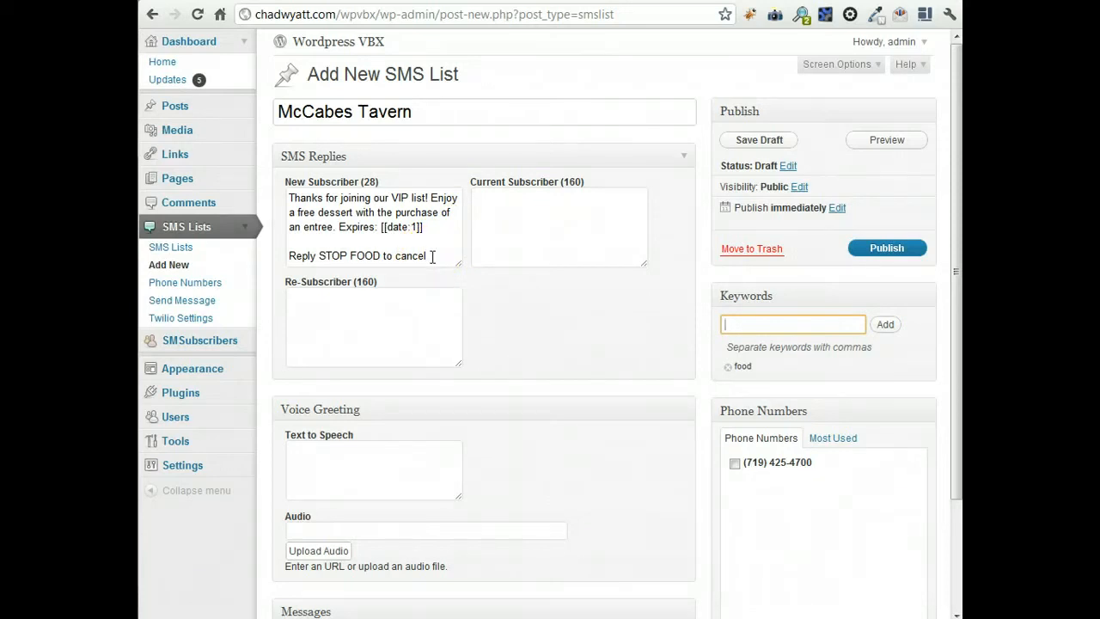
# - Write the Current Subscriber reply "Thanks for being a VIP subscriber! Look for more deals soon!" followed by a blank line
pyautogui.click(503, 204)
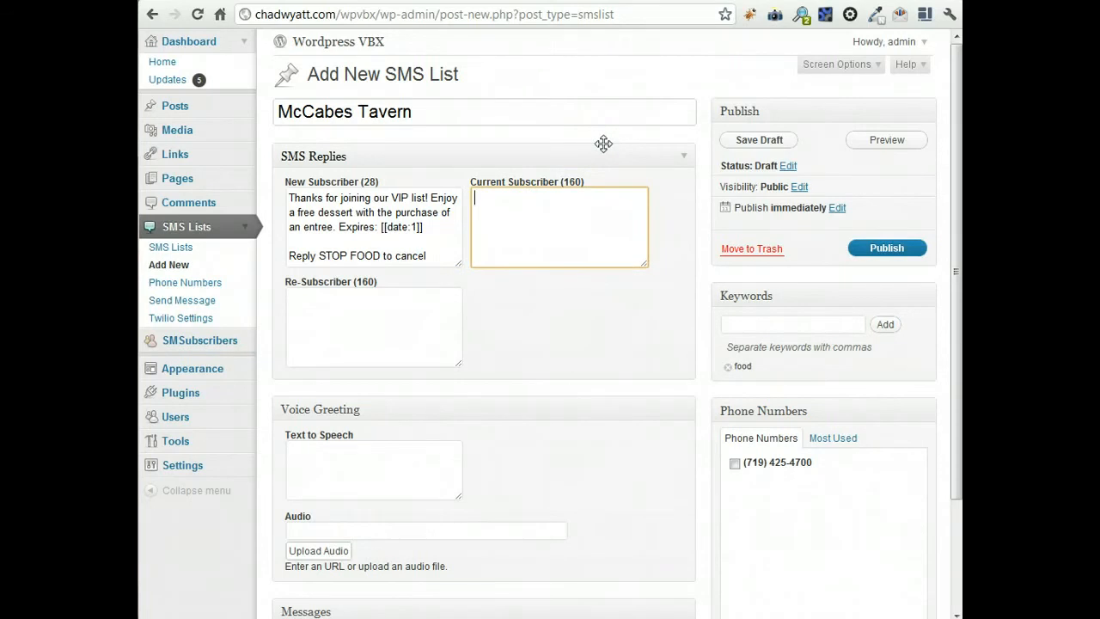
pyautogui.click(514, 204)
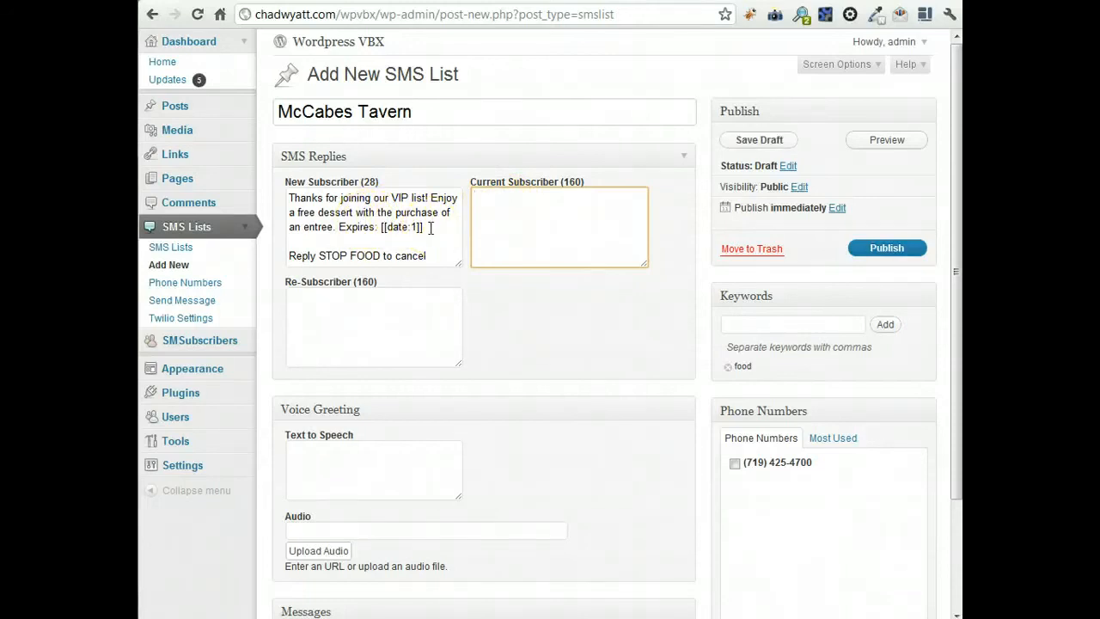
pyautogui.click(484, 203)
pyautogui.write('Thanks for beigin')
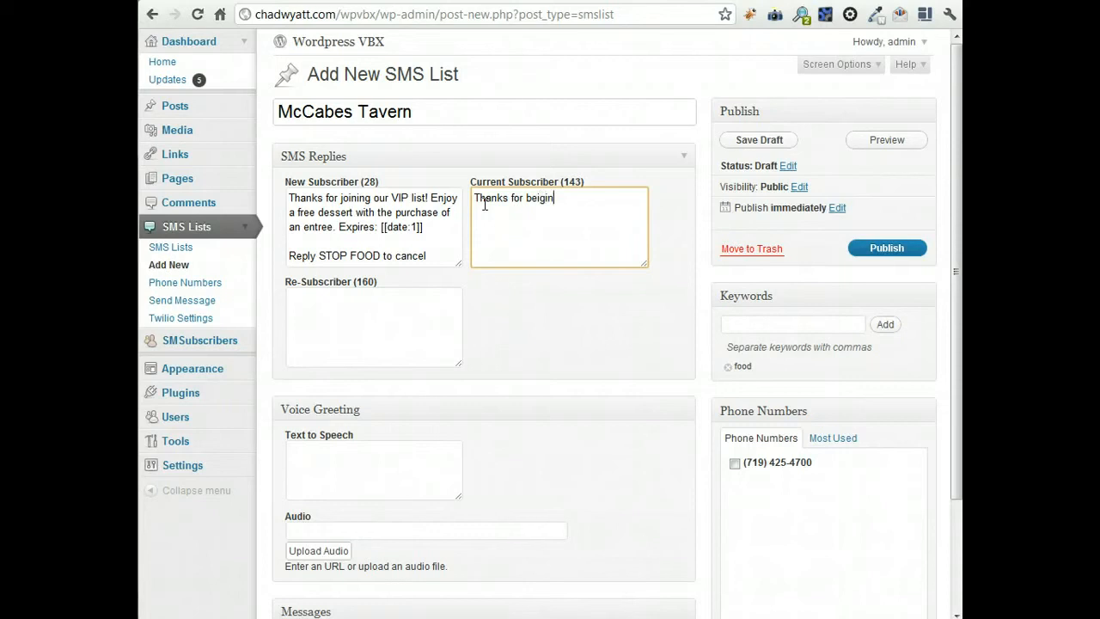
pyautogui.press('BackSpace')
pyautogui.write('ng a VIP subscriber')
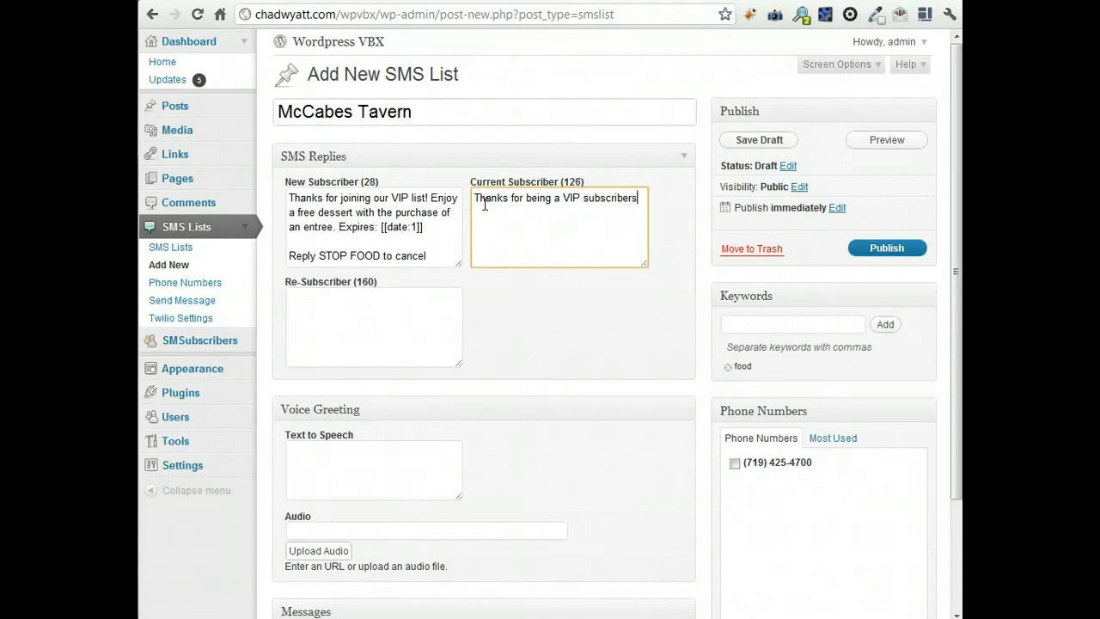
pyautogui.write('! Look for more deals so')
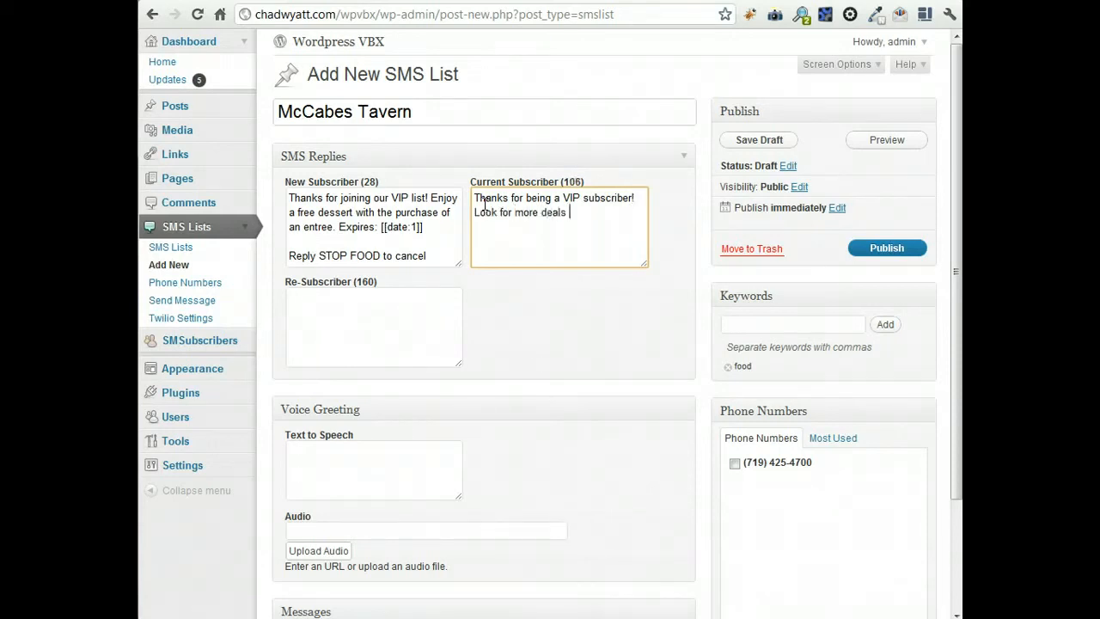
pyautogui.write('on!')
pyautogui.press('Return')
pyautogui.press('Return')
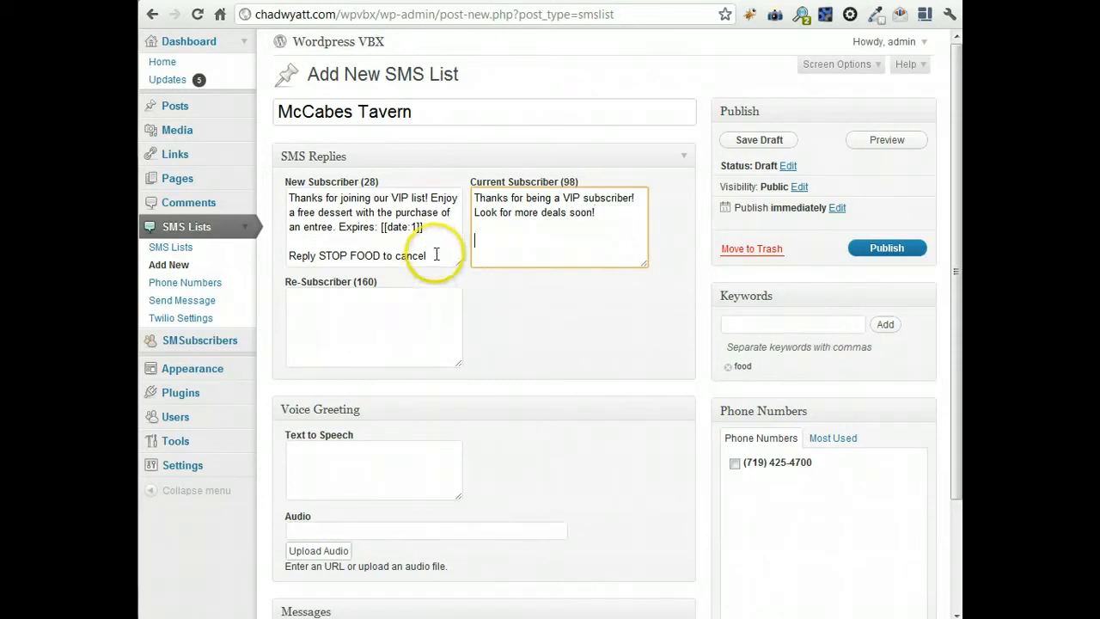
# - Copy the "Reply STOP FOOD to cancel" line from the New Subscriber reply to the end of the Current Subscriber reply
pyautogui.moveTo(430, 258); pyautogui.dragTo(278, 256)
pyautogui.hotkey('ctrl', 'c')
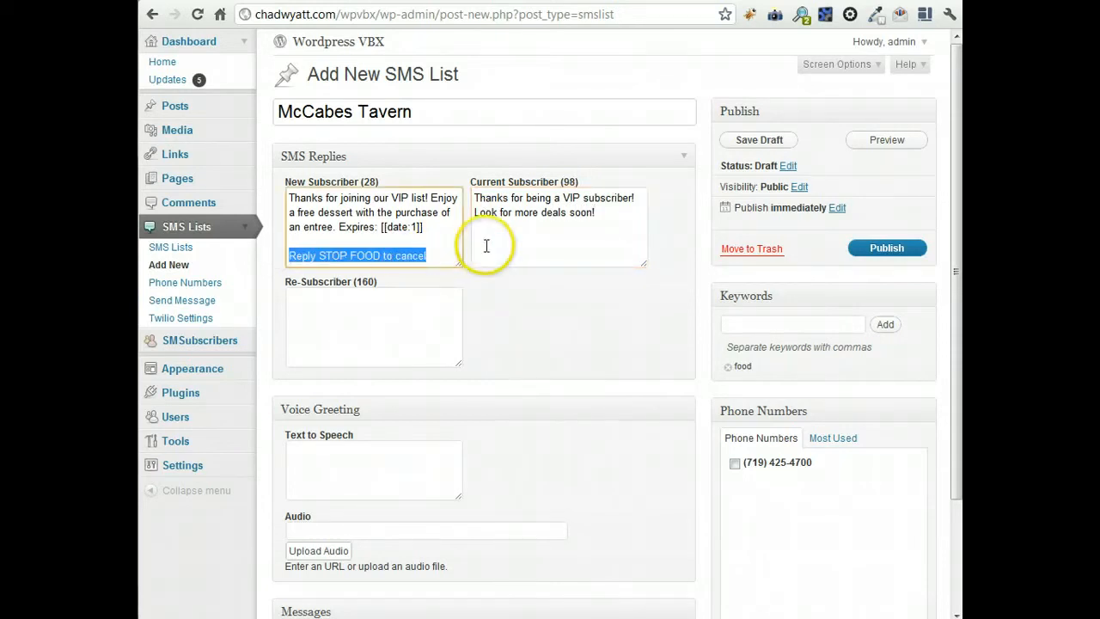
pyautogui.click(487, 258)
pyautogui.hotkey('ctrl', 'v')
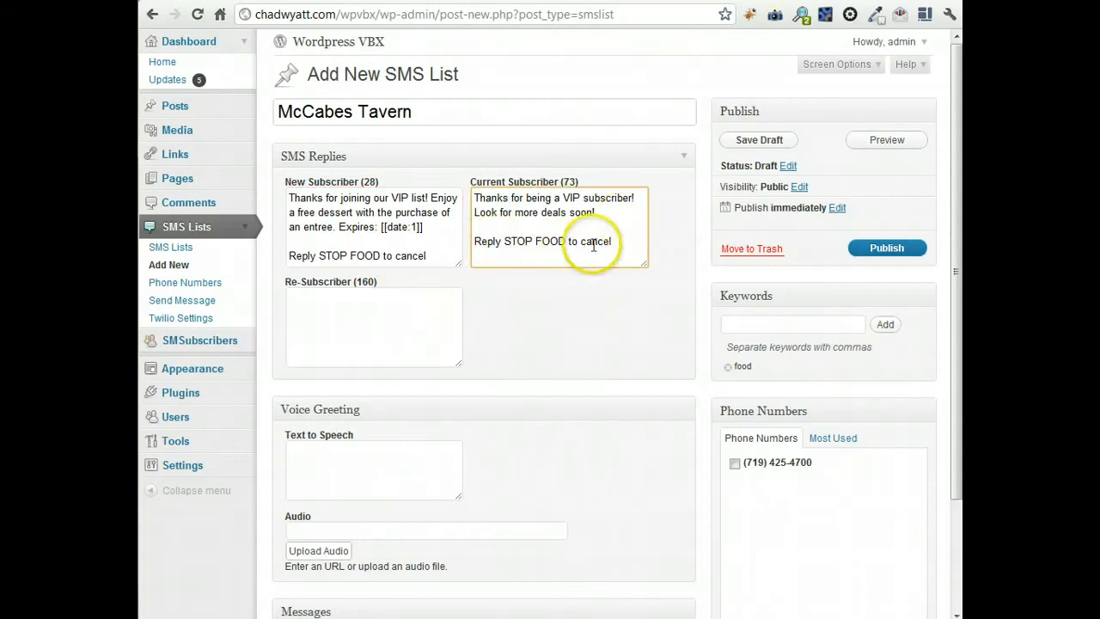
# - Write the Re-Subscriber reply "Welcome back!" and, after a blank line, paste the copied "Reply STOP FOOD to cancel" line
pyautogui.click(366, 309)
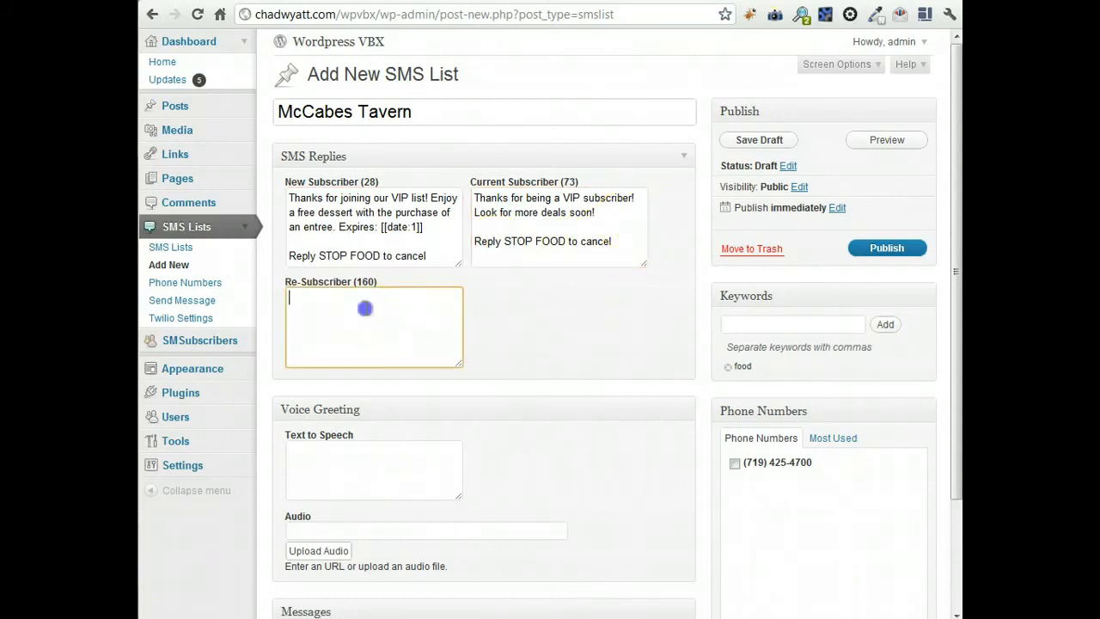
pyautogui.click(350, 308)
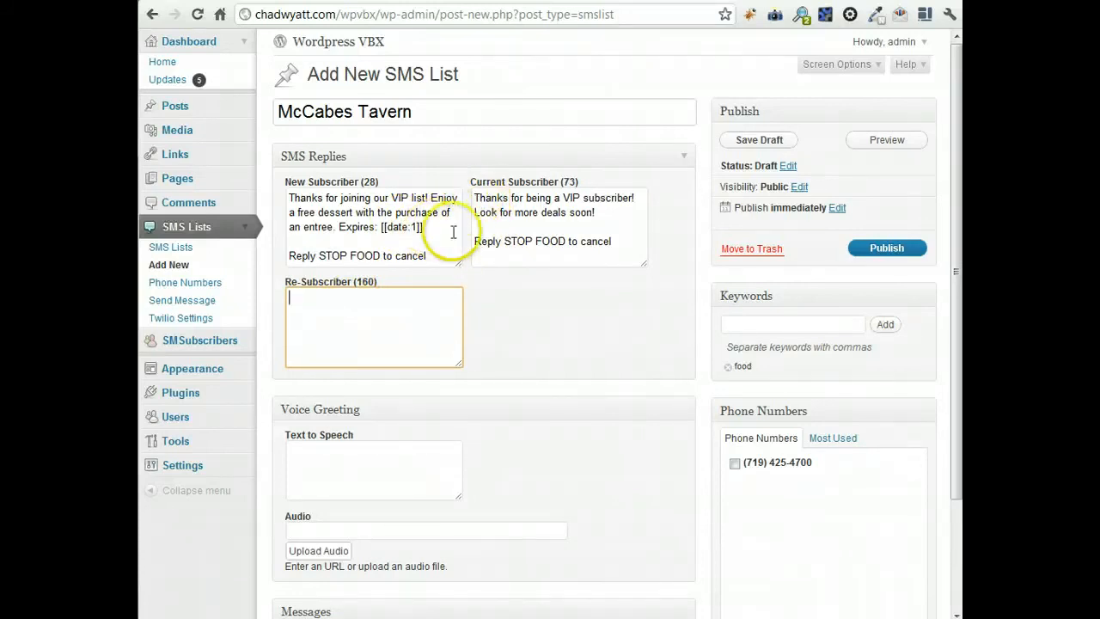
pyautogui.click(371, 313)
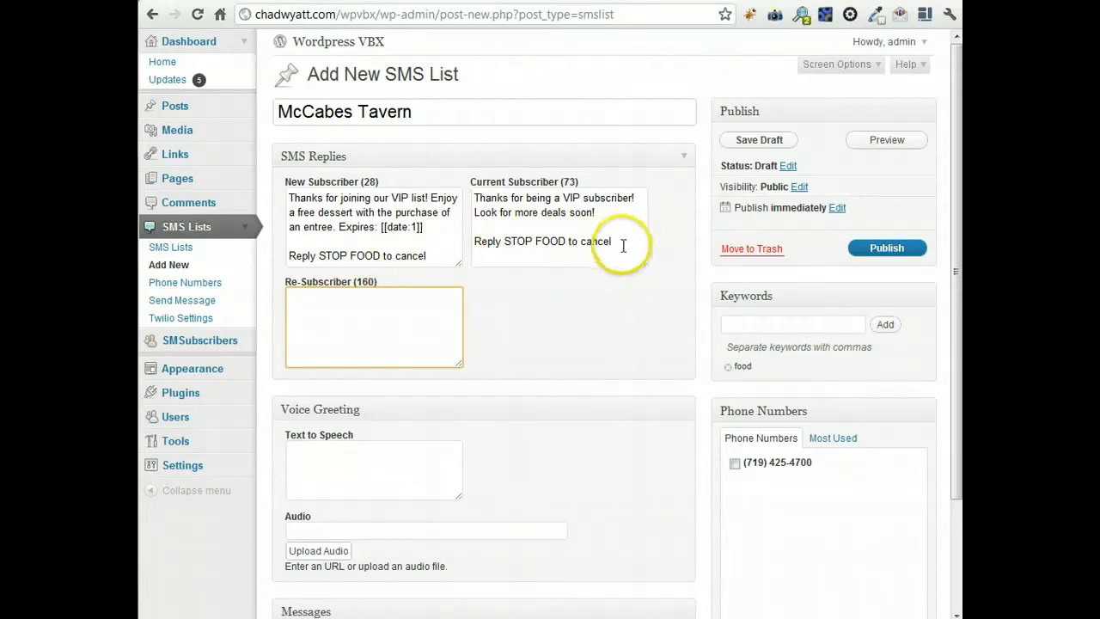
pyautogui.click(400, 307)
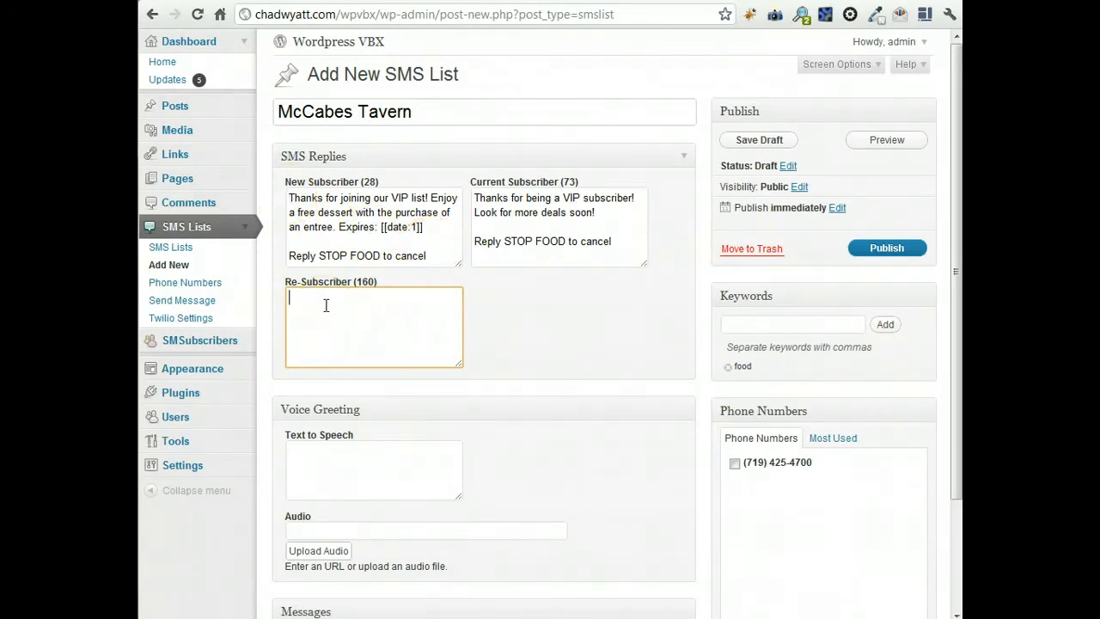
pyautogui.write('Welcome back')
pyautogui.press('Return')
pyautogui.press('Return')
pyautogui.hotkey('ctrl', 'v')
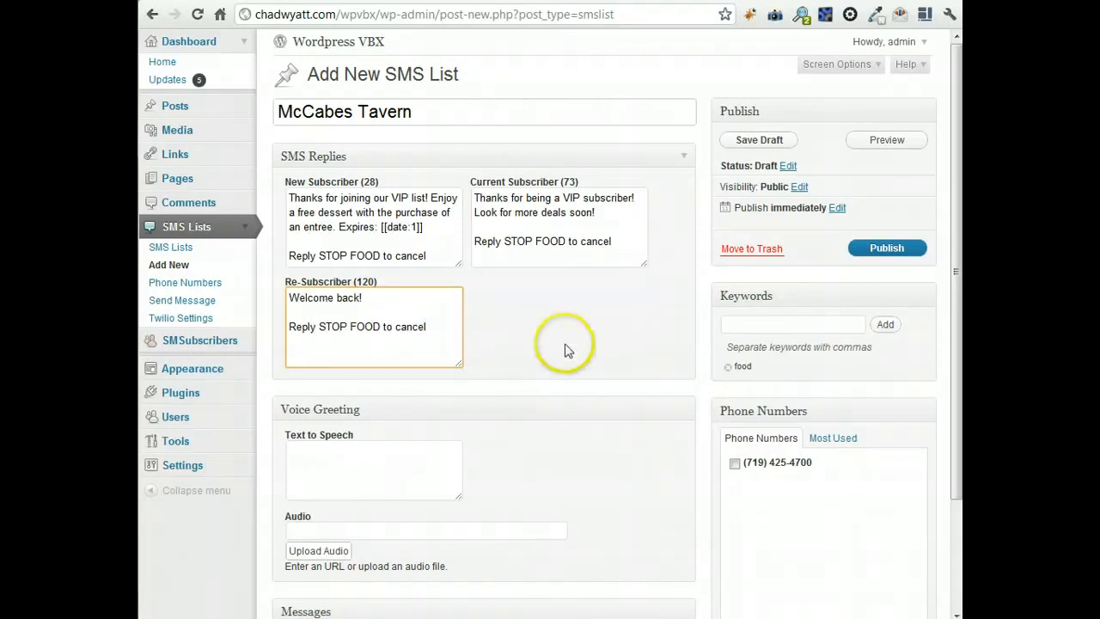
# - Write the Voice Greeting's text-to-speech message "Thanks for calling. You are now on our V I P list! Goodbye."
pyautogui.scroll(-3, 580, 368)
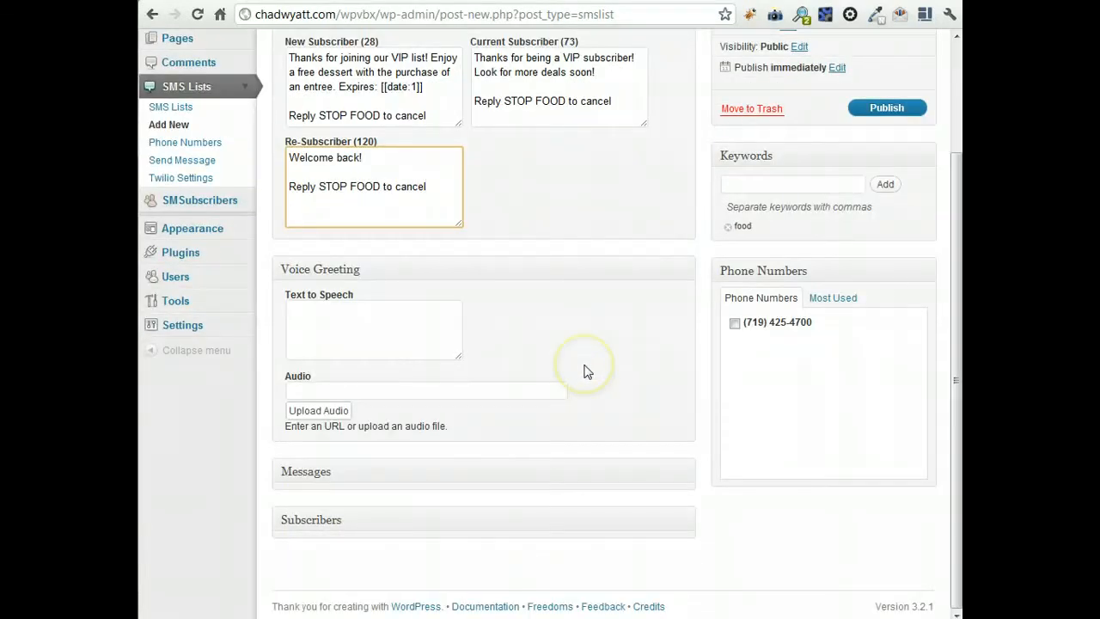
pyautogui.click(357, 324)
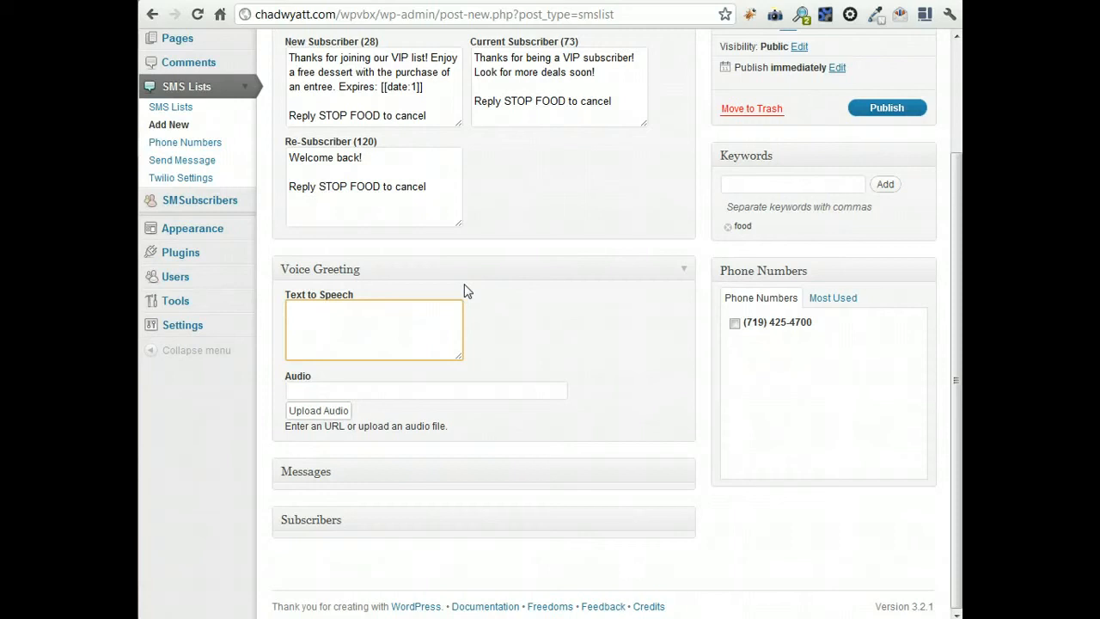
pyautogui.click(314, 393)
pyautogui.click(327, 330)
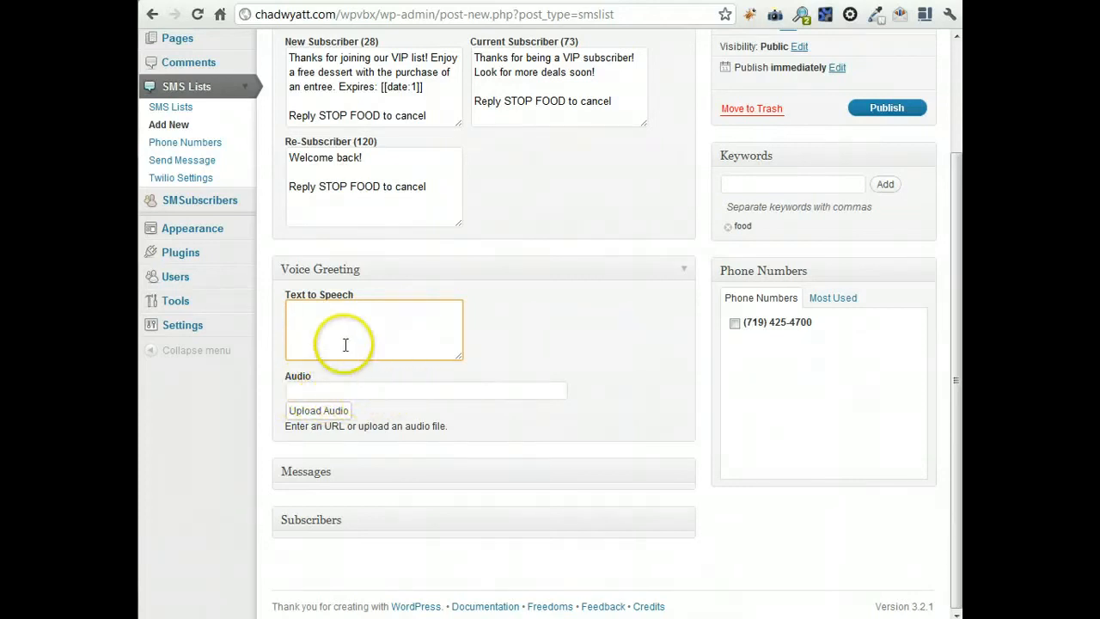
pyautogui.click(319, 335)
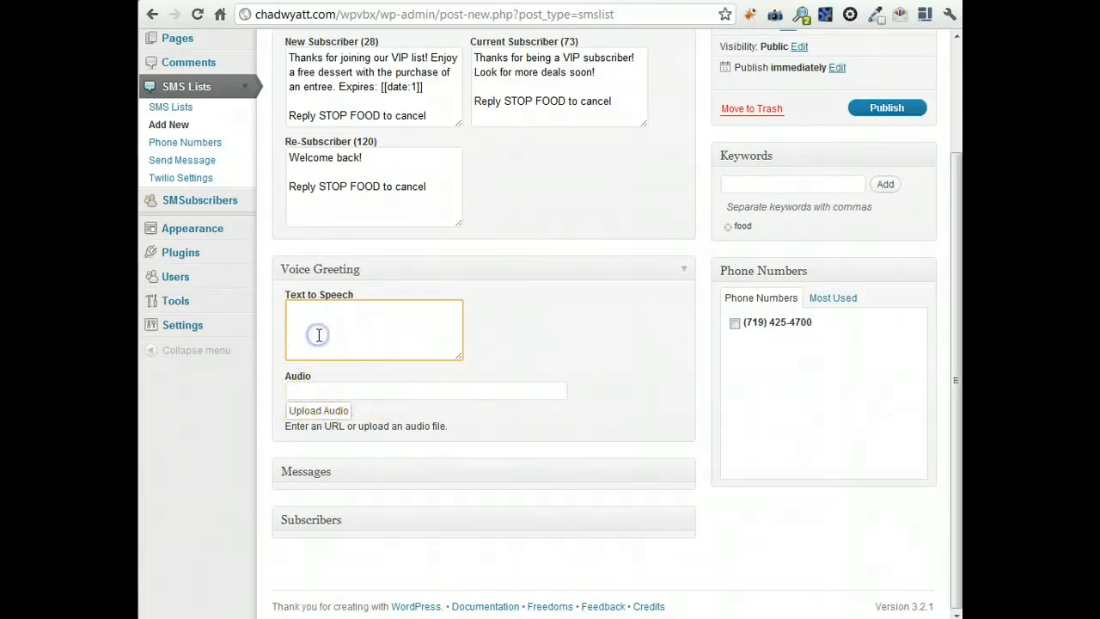
pyautogui.write('Thanks for calling. Yo')
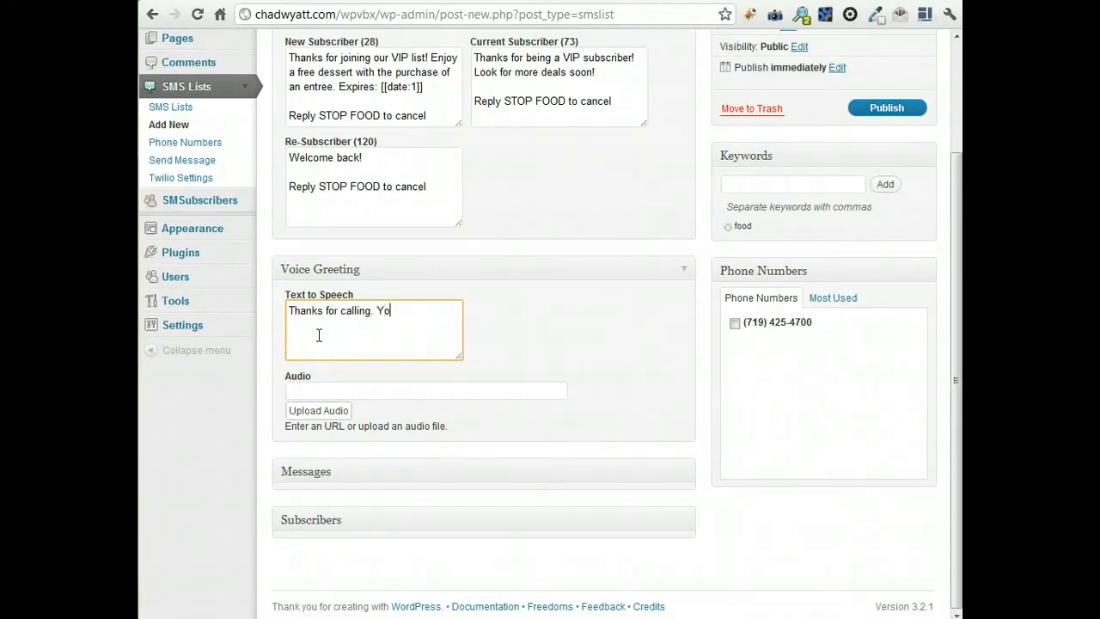
pyautogui.write('u are now on our V.I.P list! Goodbye')
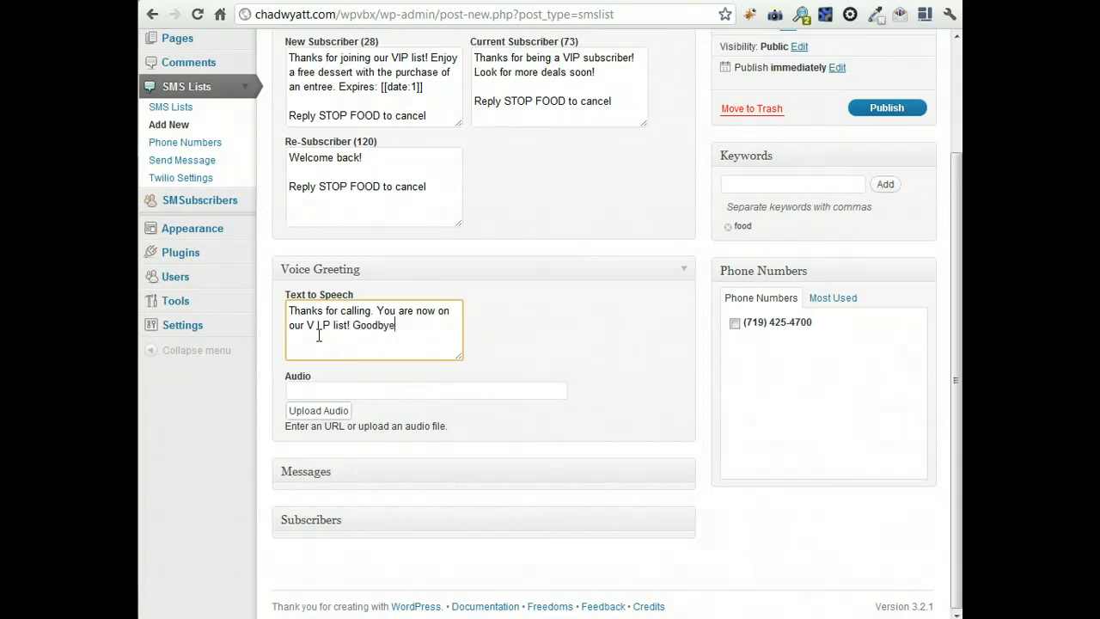
pyautogui.write('.')
pyautogui.click(361, 344)
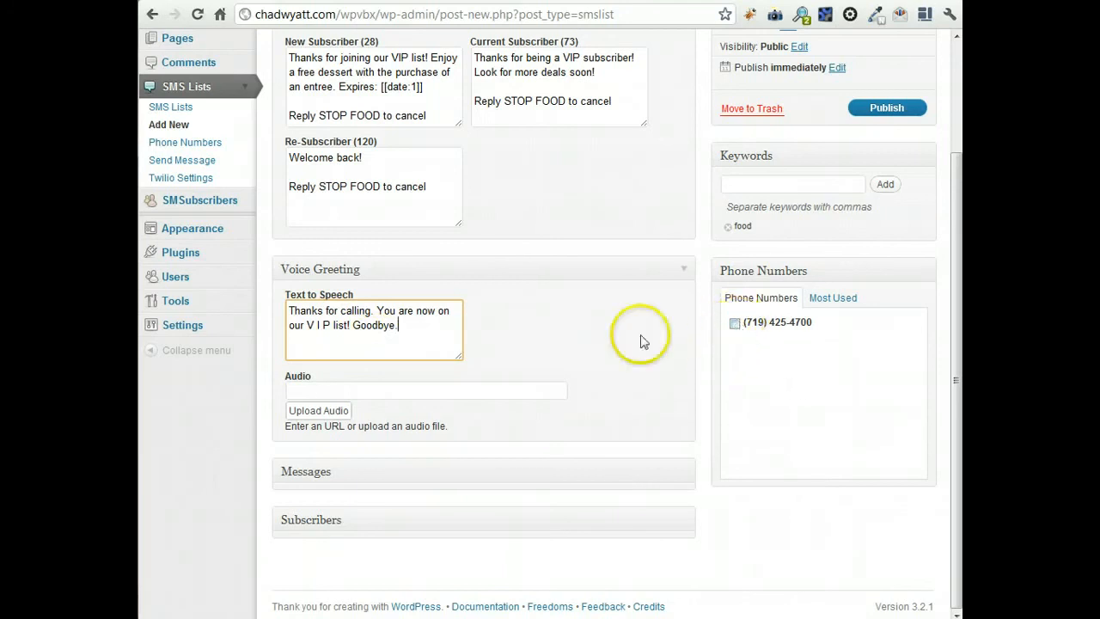
# - Upload ArlunToughLove41160r.mp3 from the Temp folder and insert it as the Voice Greeting's audio
pyautogui.click(379, 395)
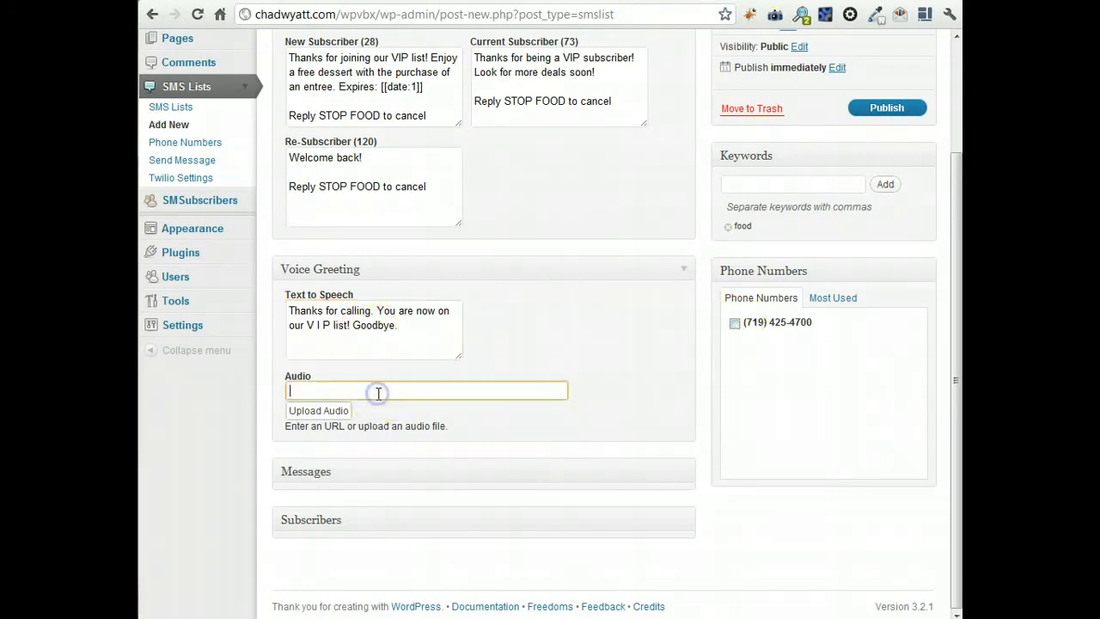
pyautogui.click(339, 411)
pyautogui.click(340, 414)
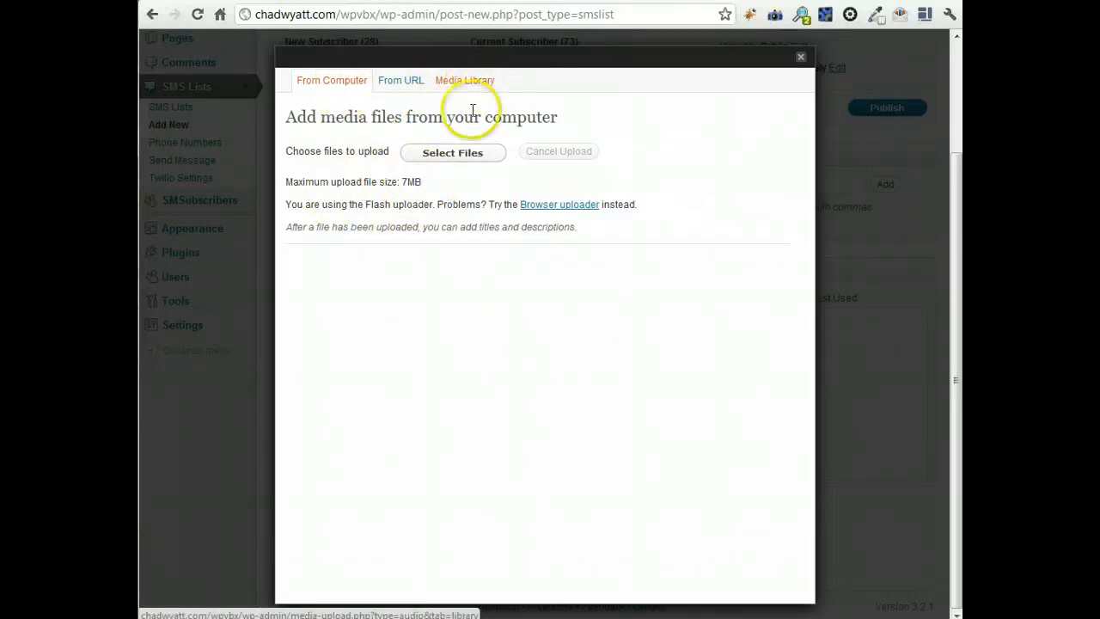
pyautogui.click(458, 153)
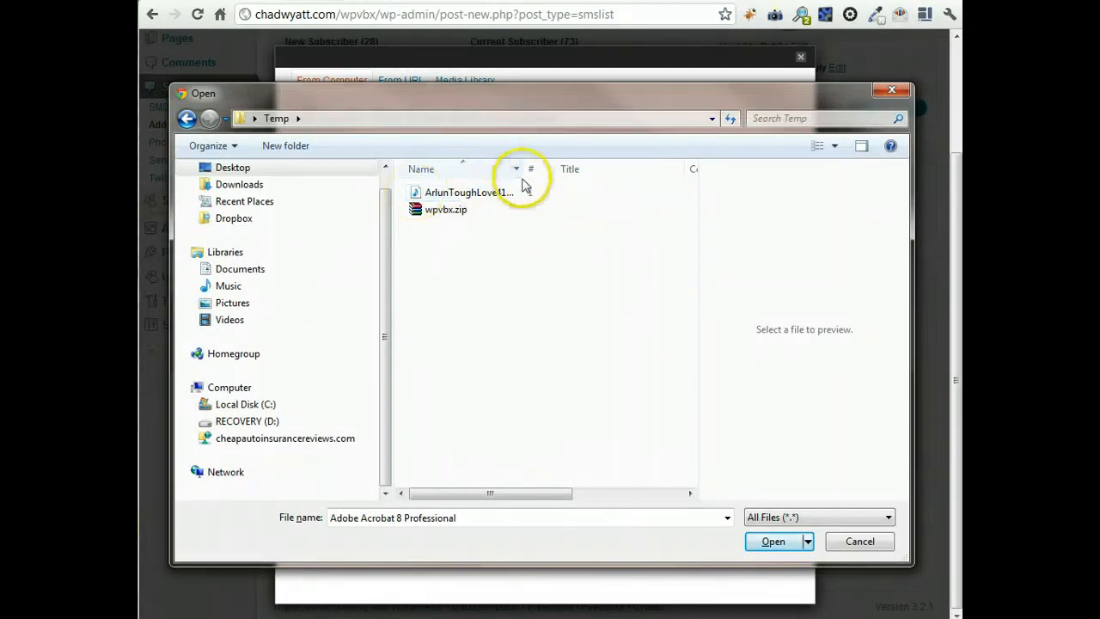
pyautogui.doubleClick(421, 196)
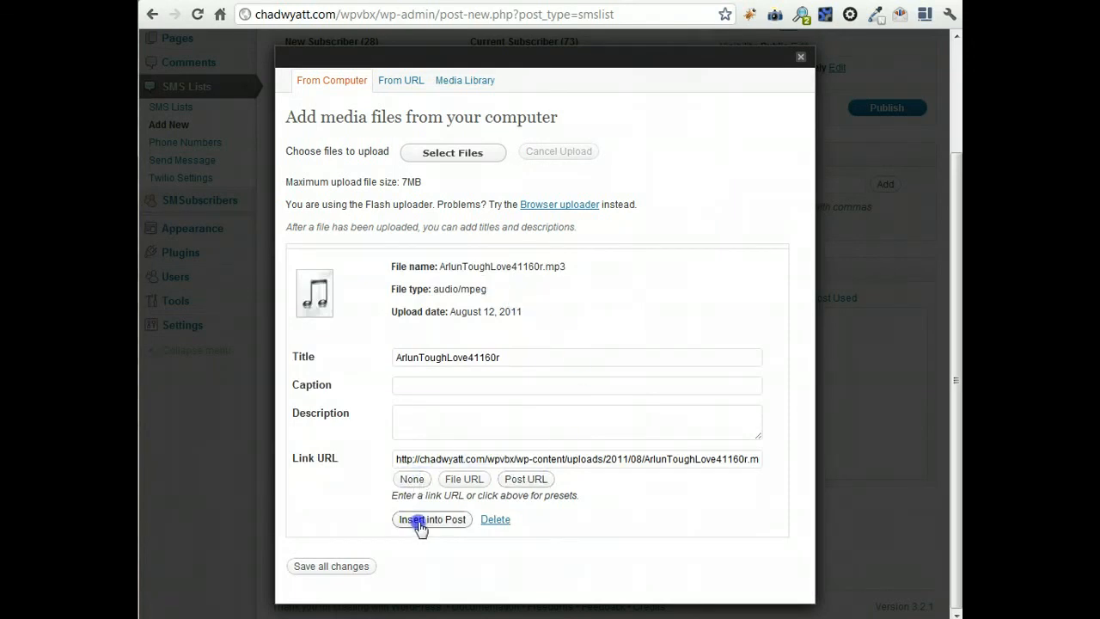
pyautogui.click(426, 520)
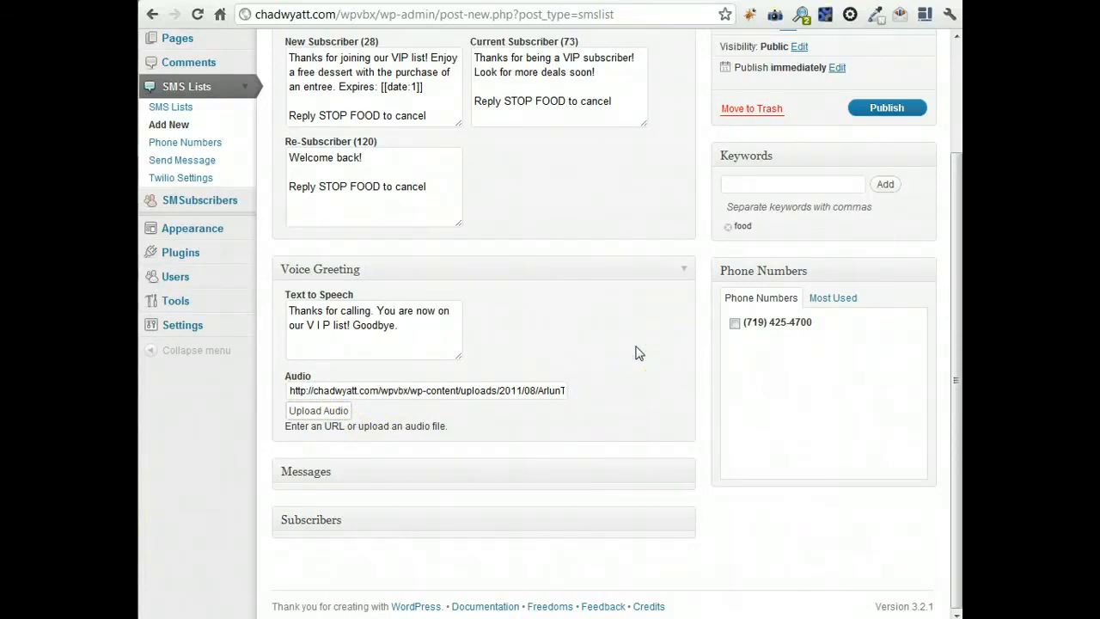
# - Assign the available phone number to the SMS list and add the keyword "default"
pyautogui.scroll(1, 637, 353)
pyautogui.scroll(-1, 637, 352)
pyautogui.click(735, 325)
pyautogui.click(778, 184)
pyautogui.press('Return')
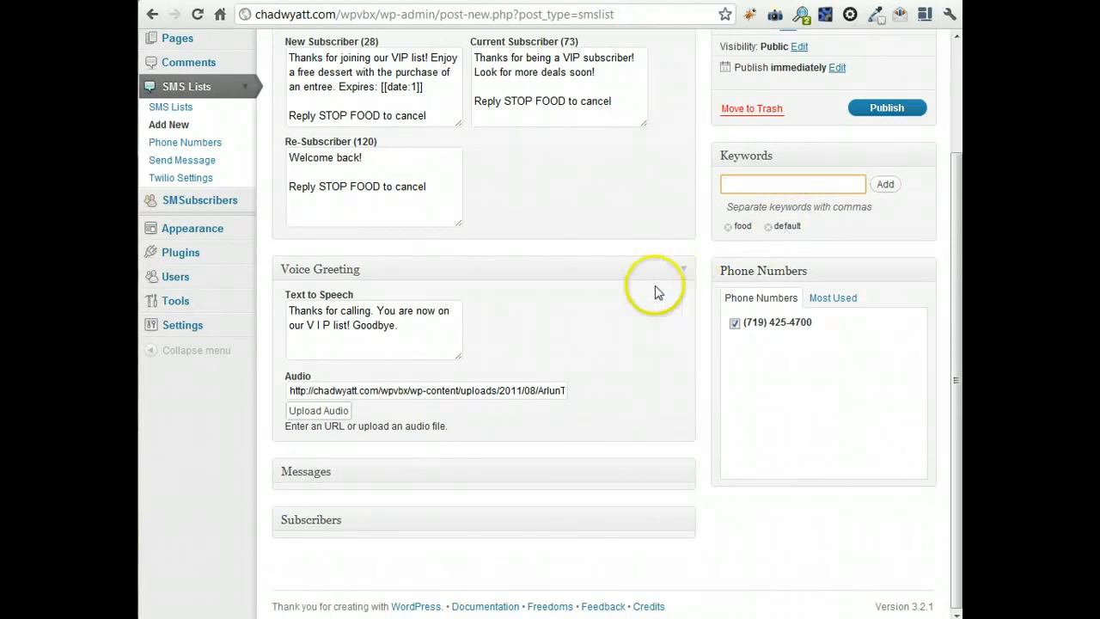
# - Publish the McCabes Tavern SMS list and open the overview of all SMS lists
pyautogui.scroll(3, 658, 287)
pyautogui.scroll(-2, 563, 297)
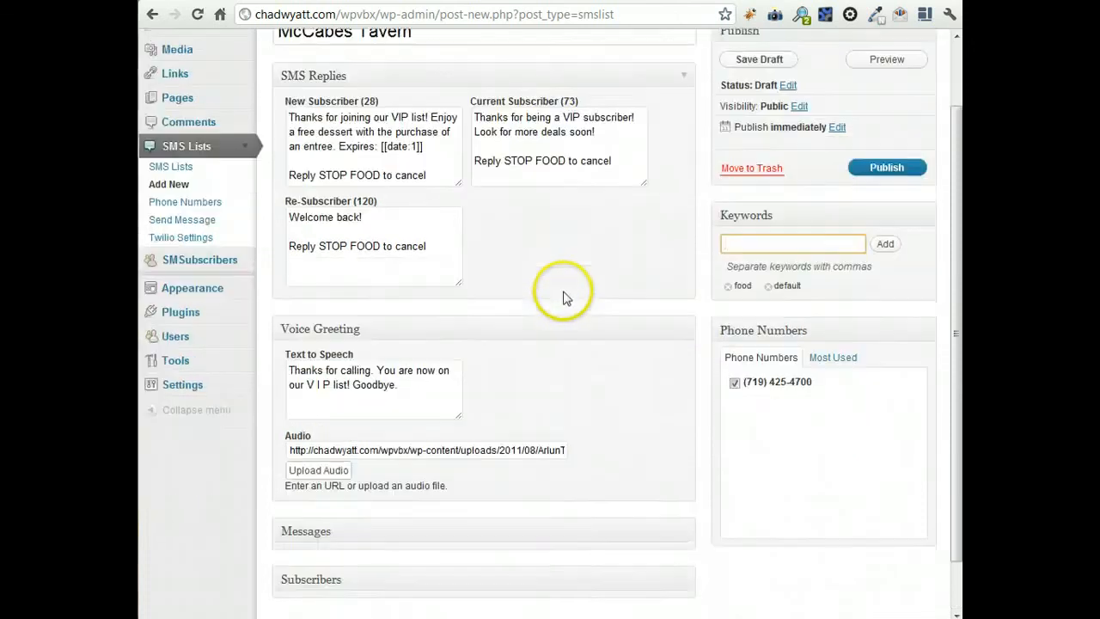
pyautogui.scroll(2, 679, 250)
pyautogui.click(894, 249)
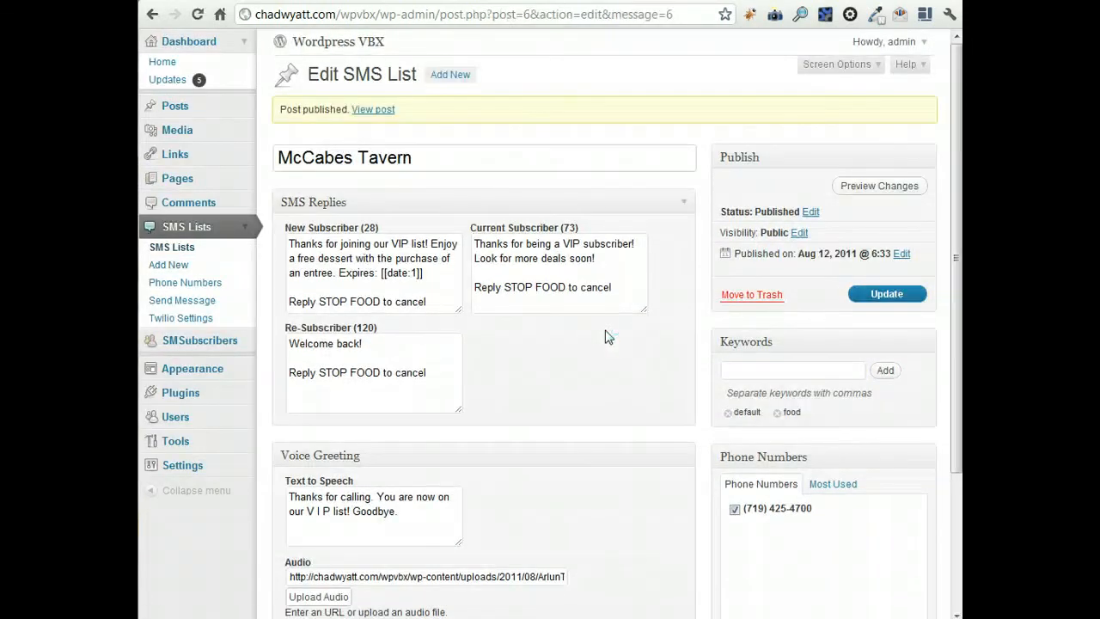
pyautogui.click(187, 249)
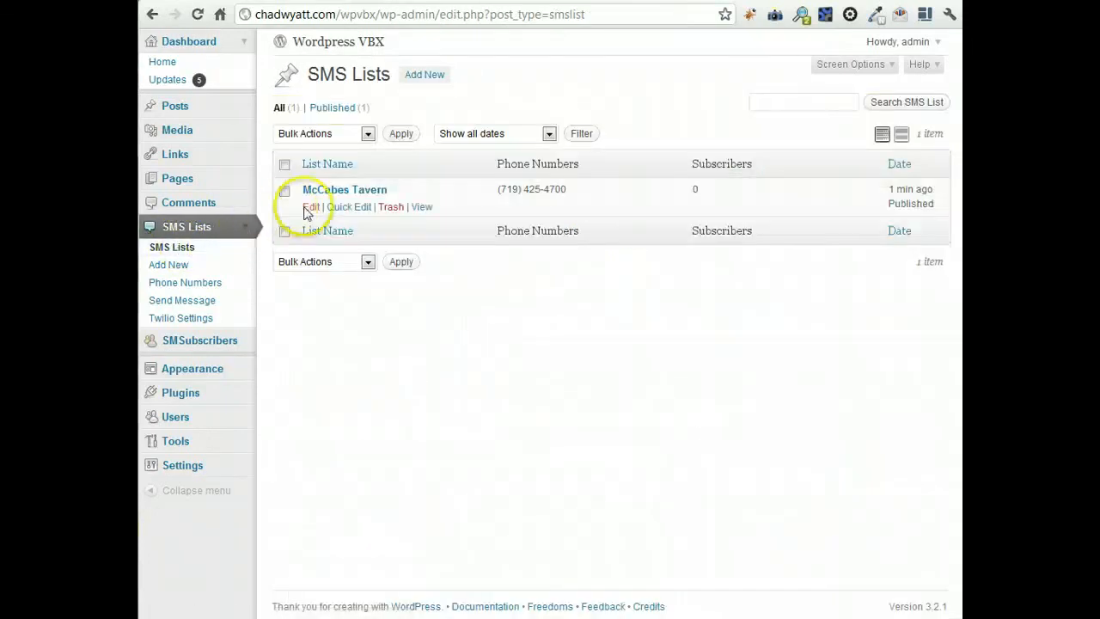
pyautogui.click(392, 207)
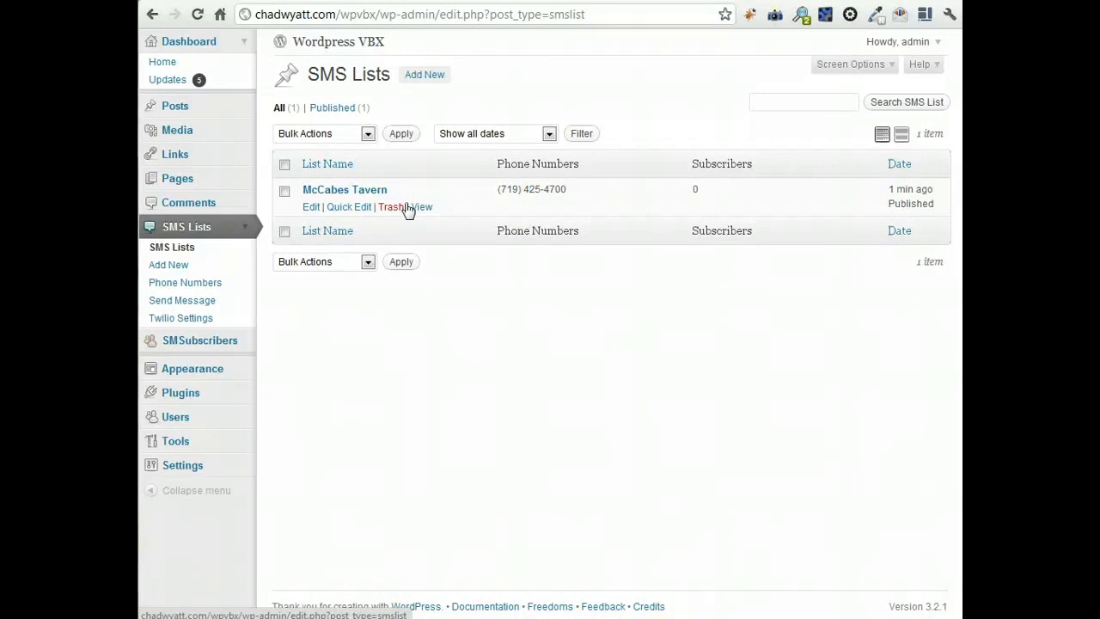